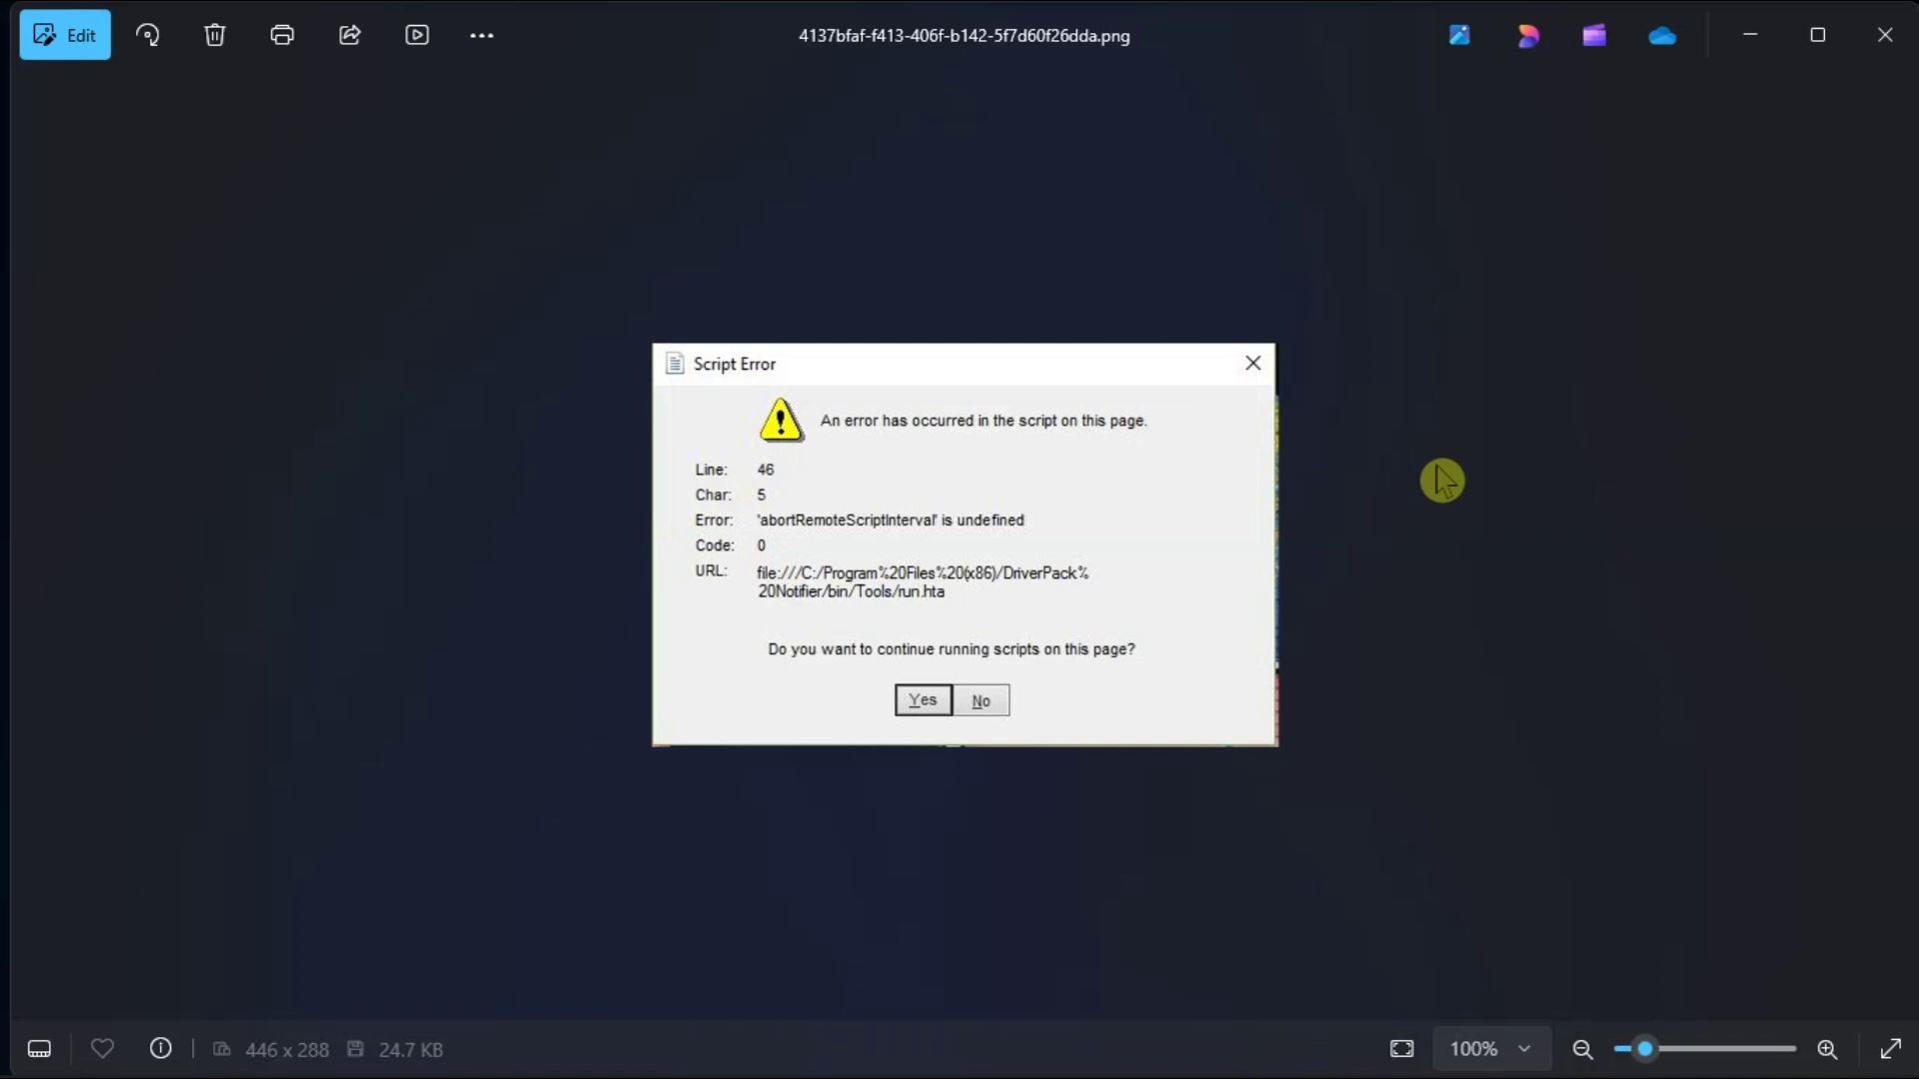
Step: Launch Control Panel from Start search and go to Network and Sharing Center
click(774, 1046)
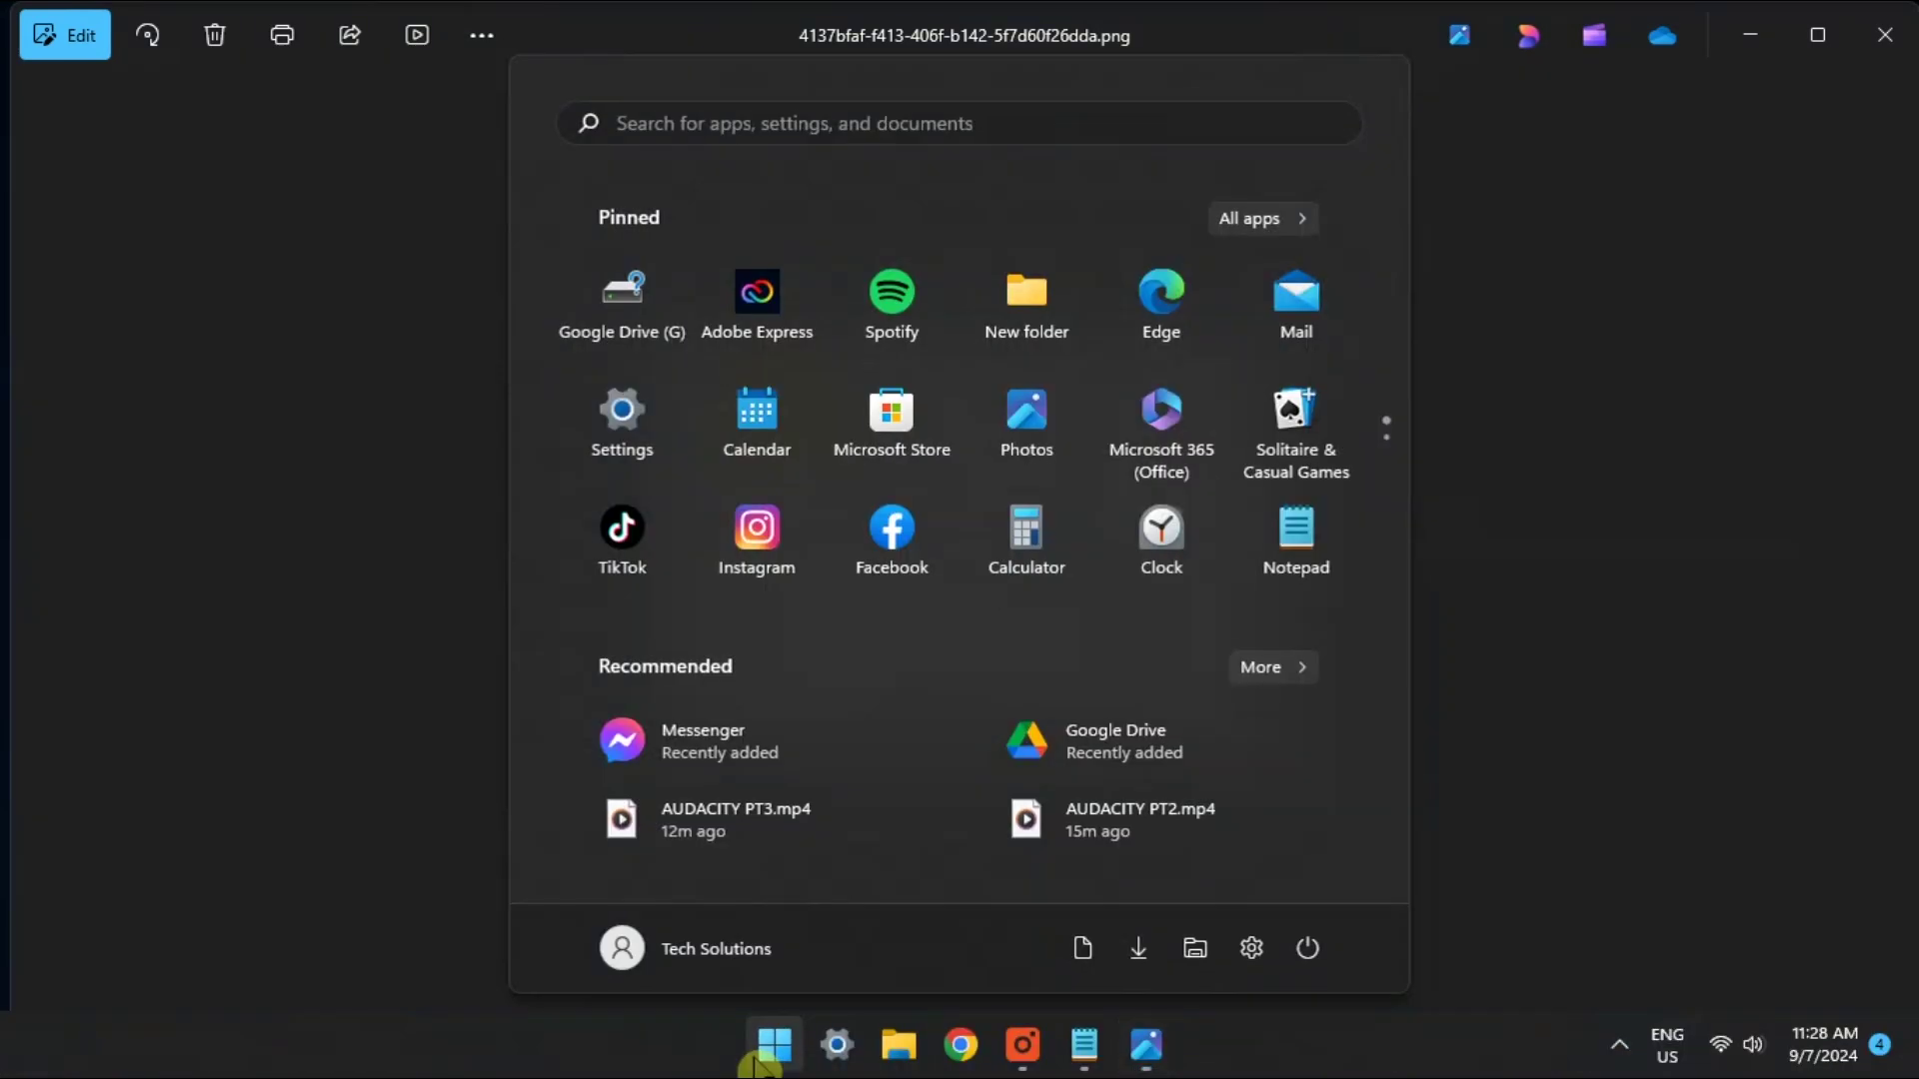
text(control Panel)
key(Right)
key(Right)
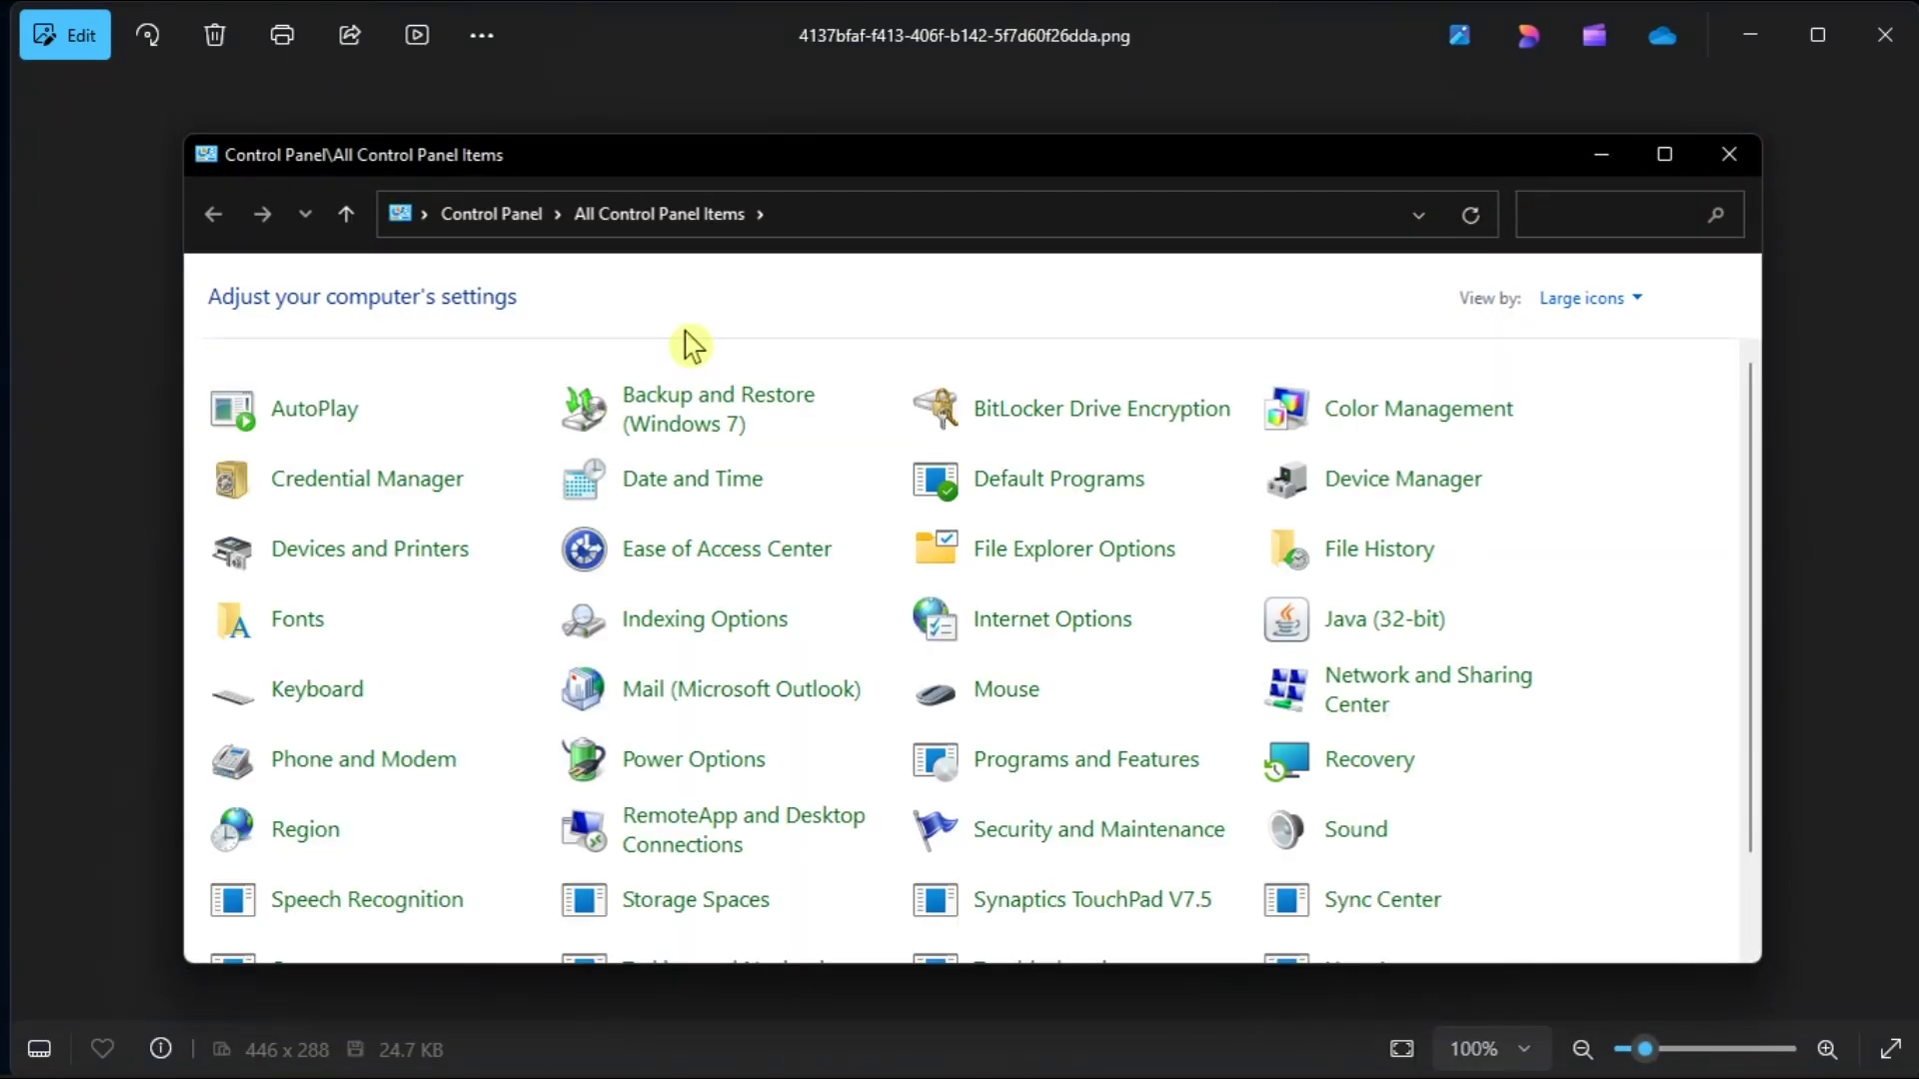
key(Right)
key(Right)
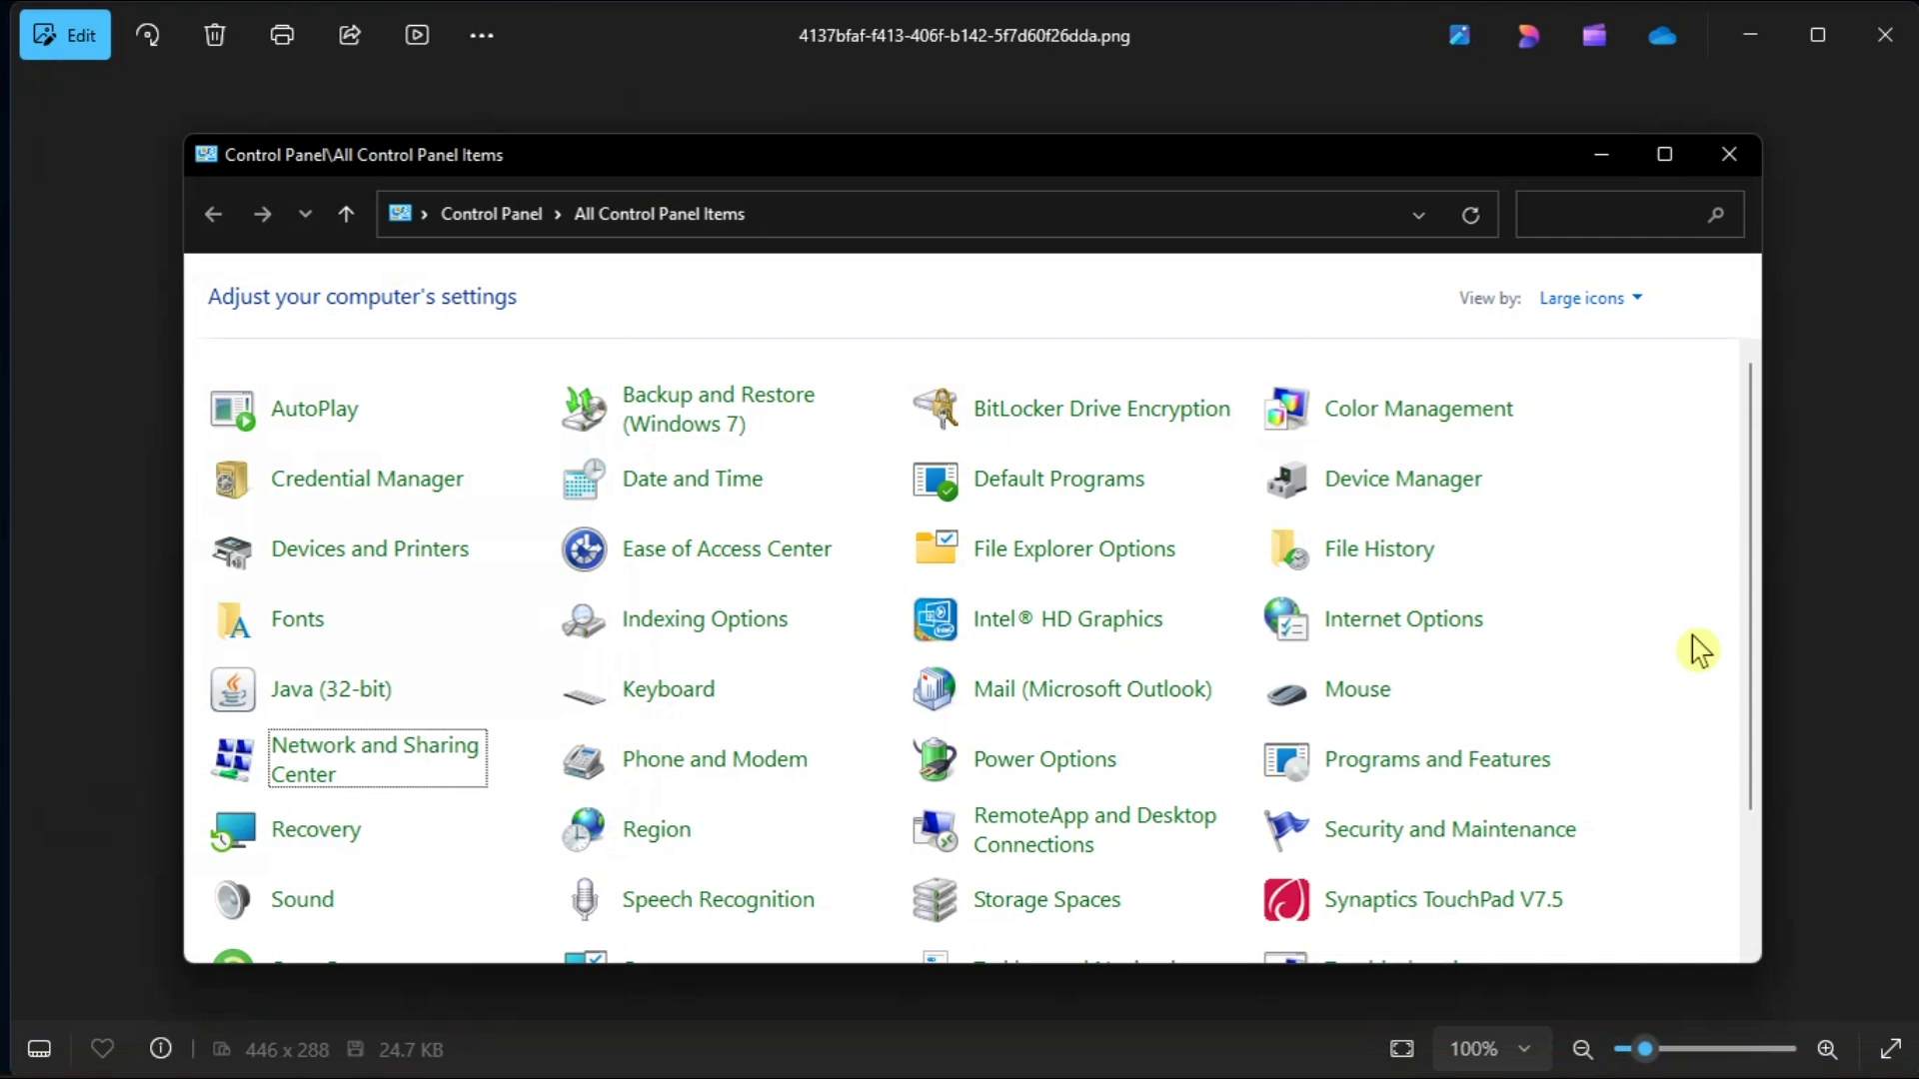
click(307, 754)
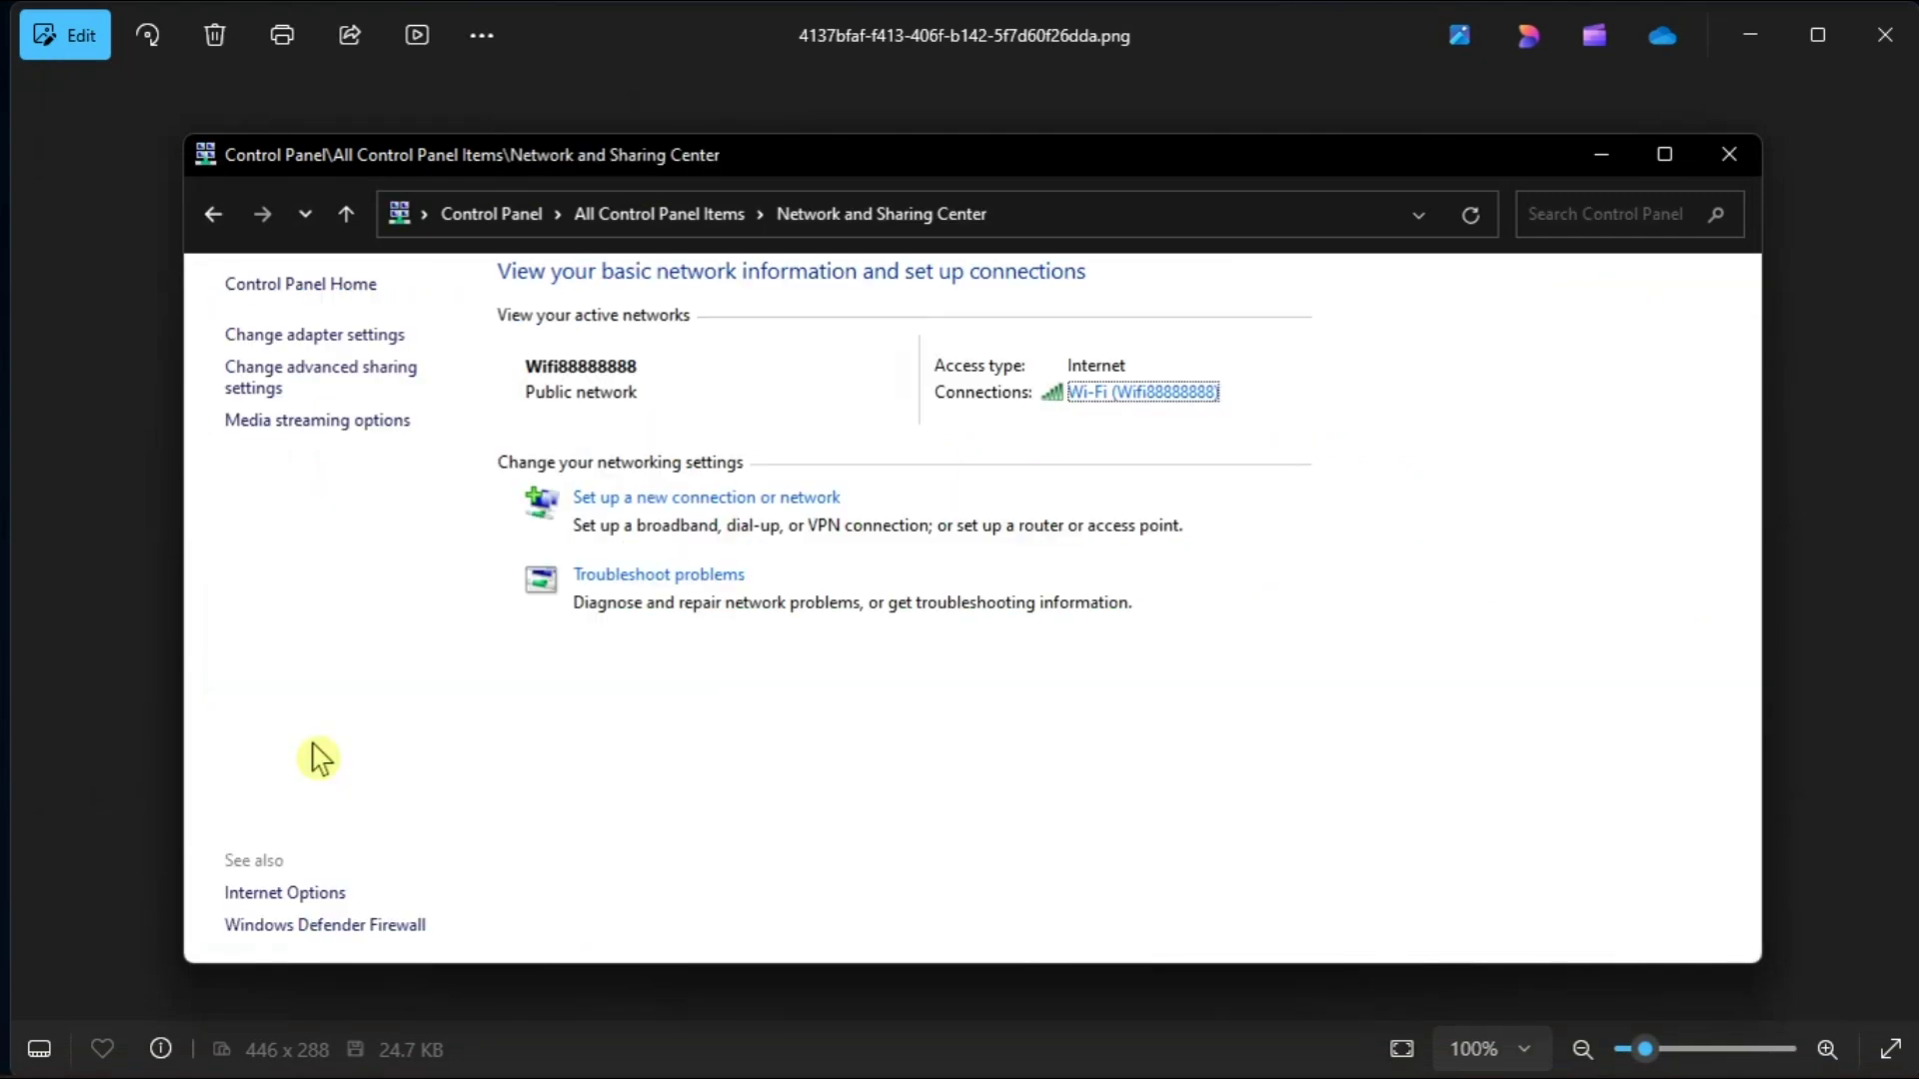
Step: Bring up the Advanced settings list in Internet Options
click(285, 894)
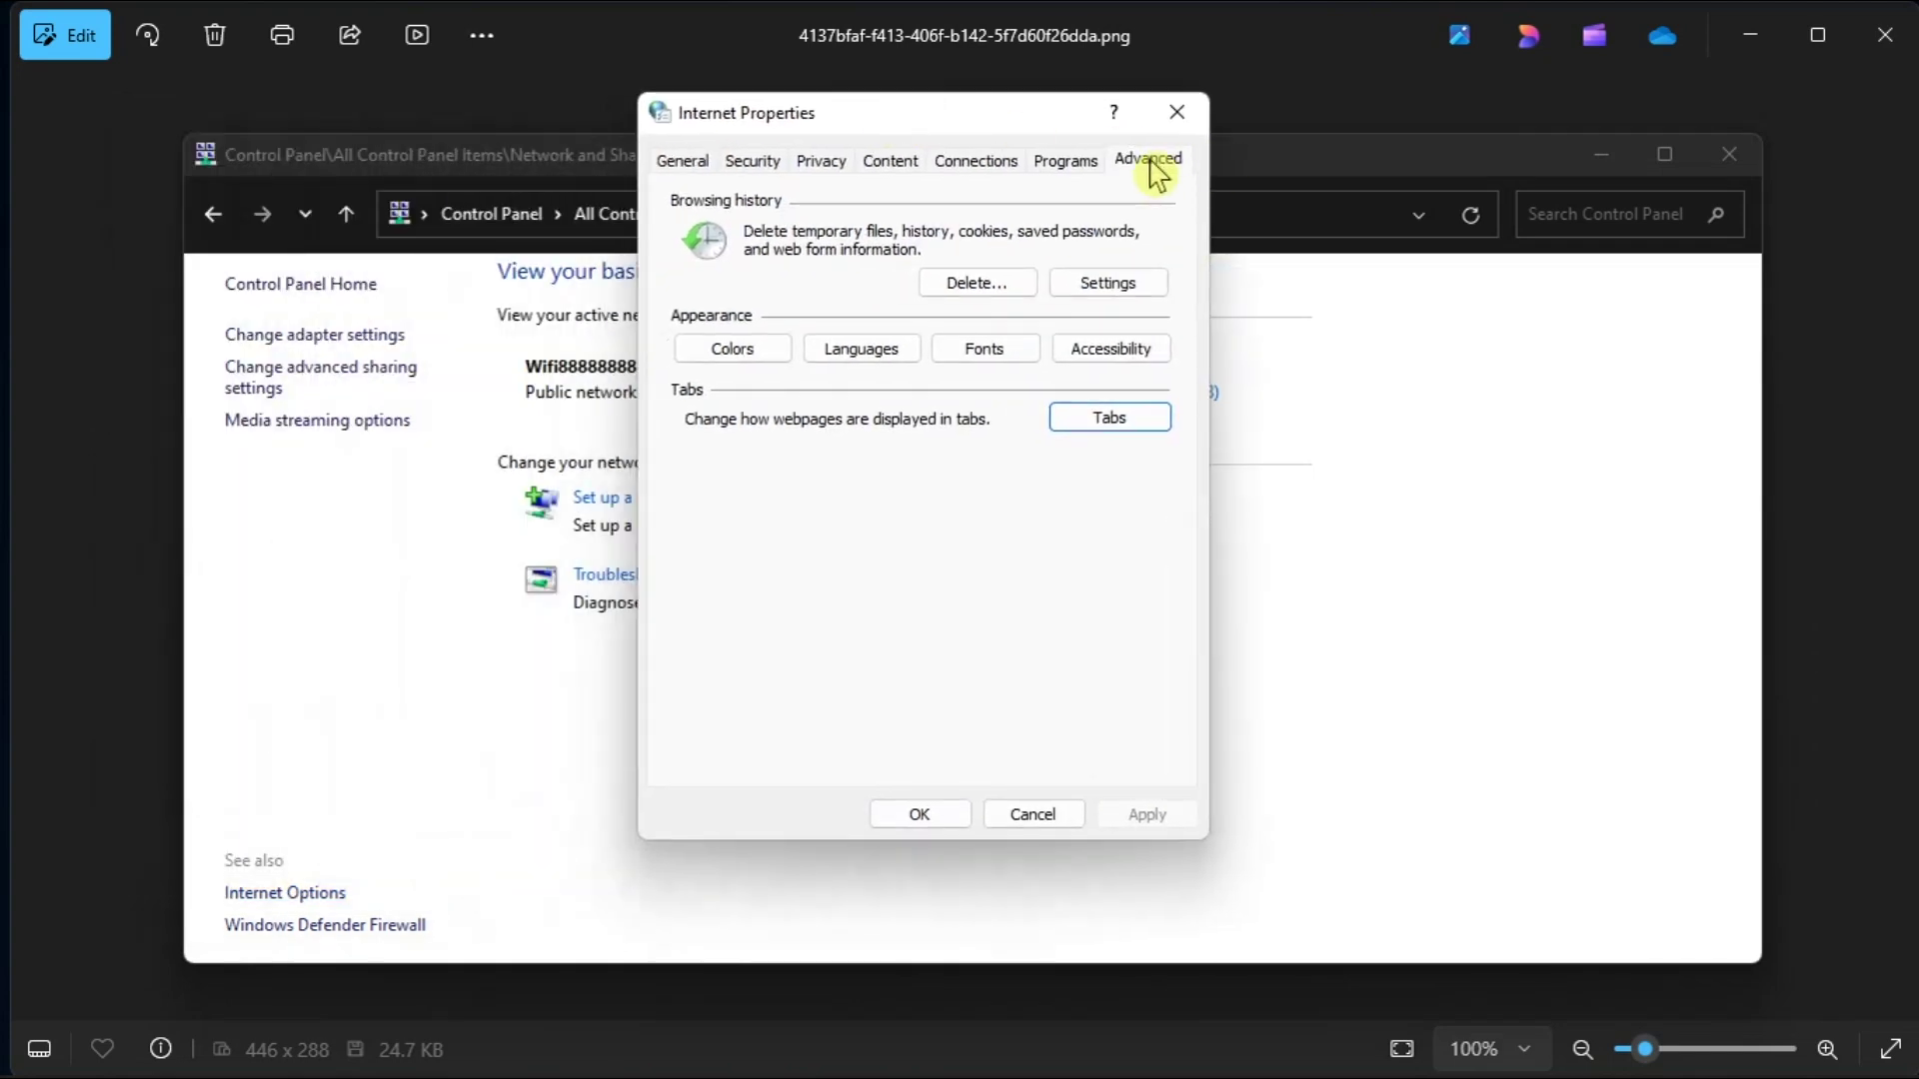
click(1149, 159)
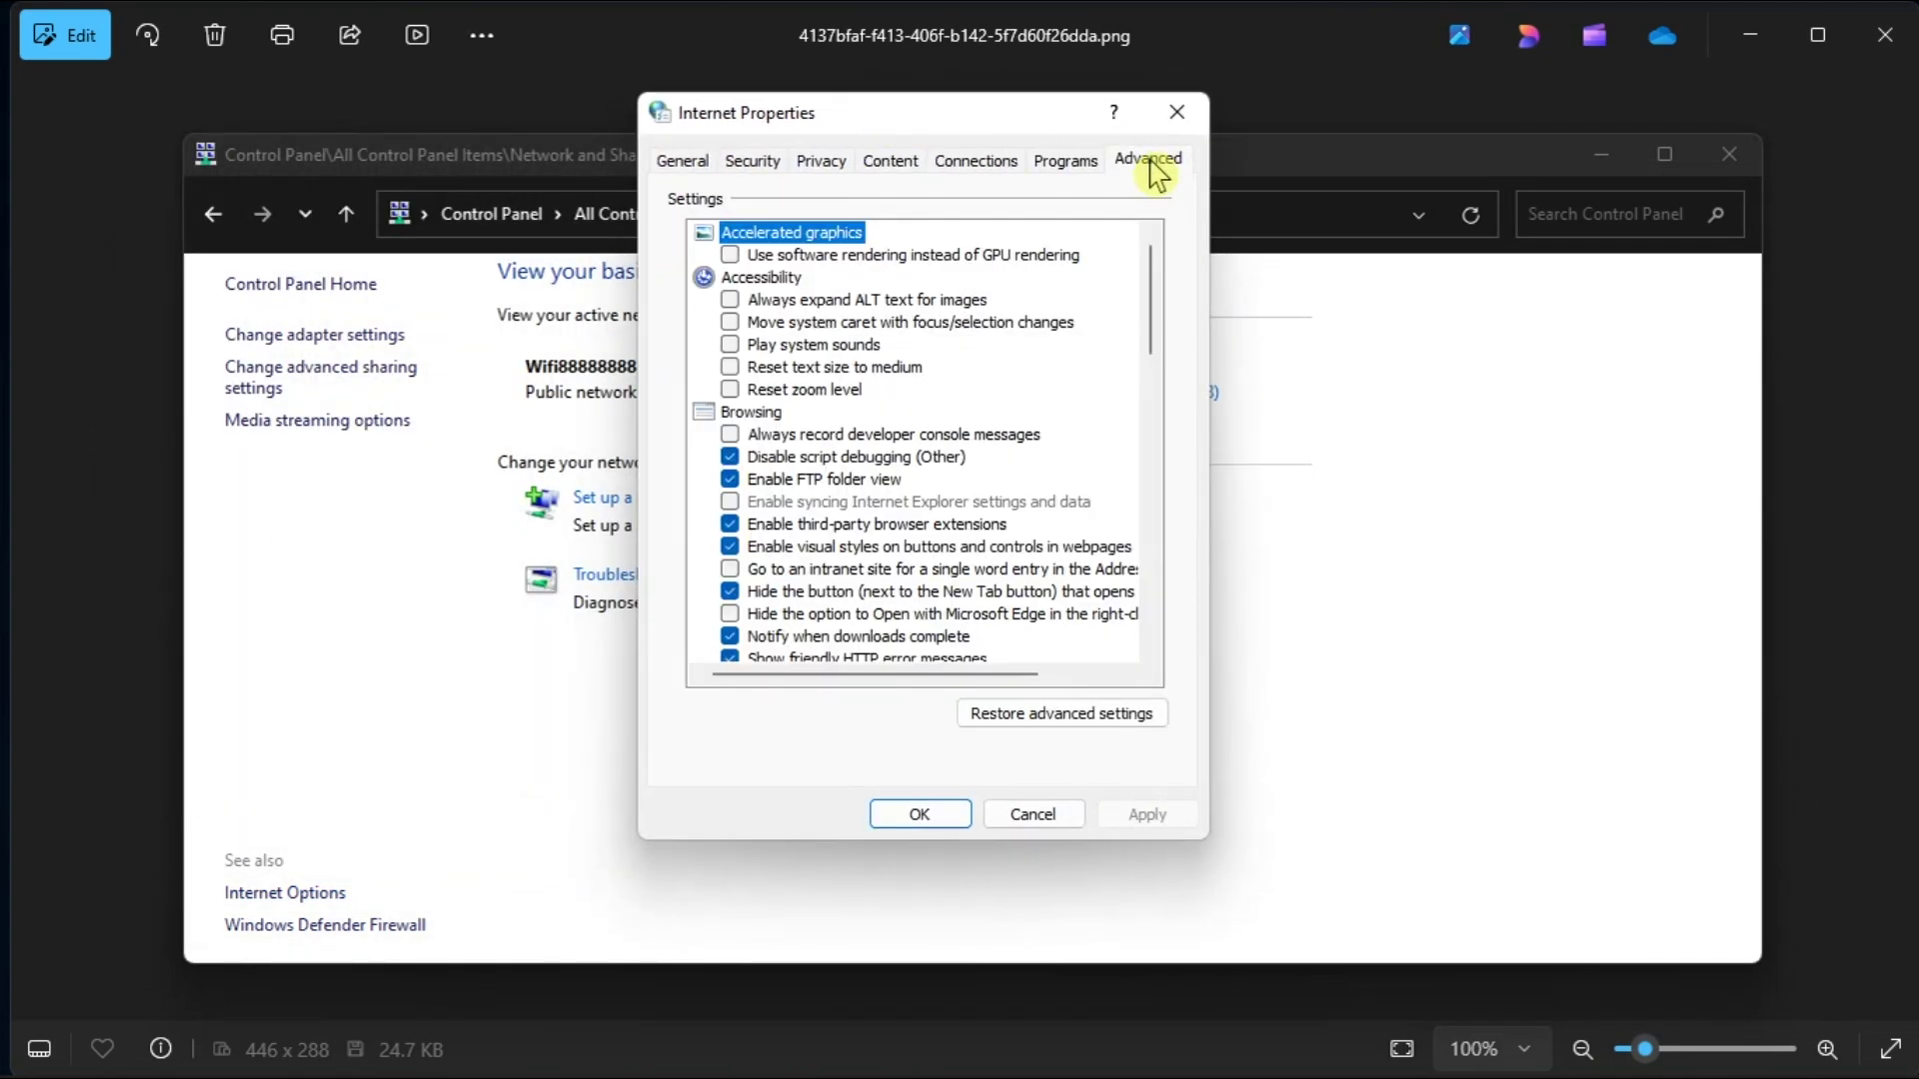
click(762, 414)
Step: Uncheck 'Disable script debugging (Other)', apply, and close Internet Properties
click(731, 456)
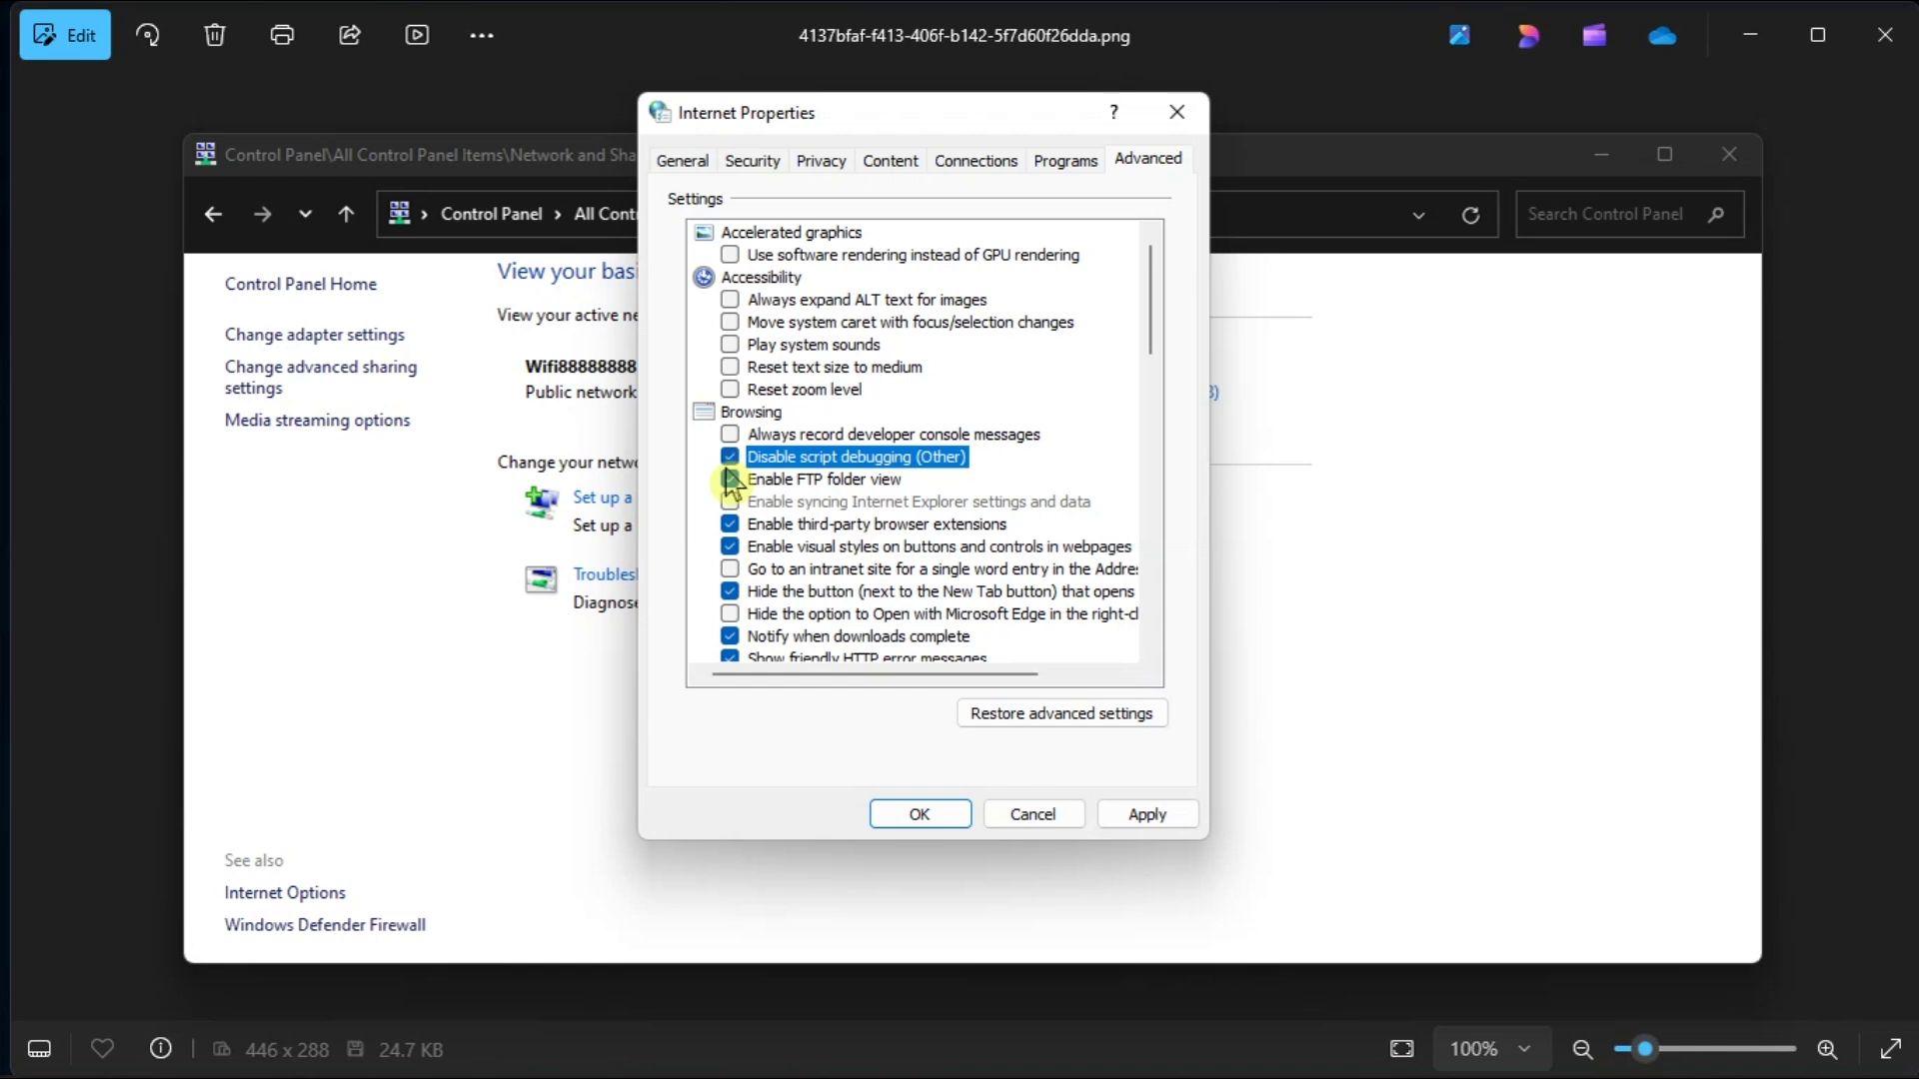
click(730, 479)
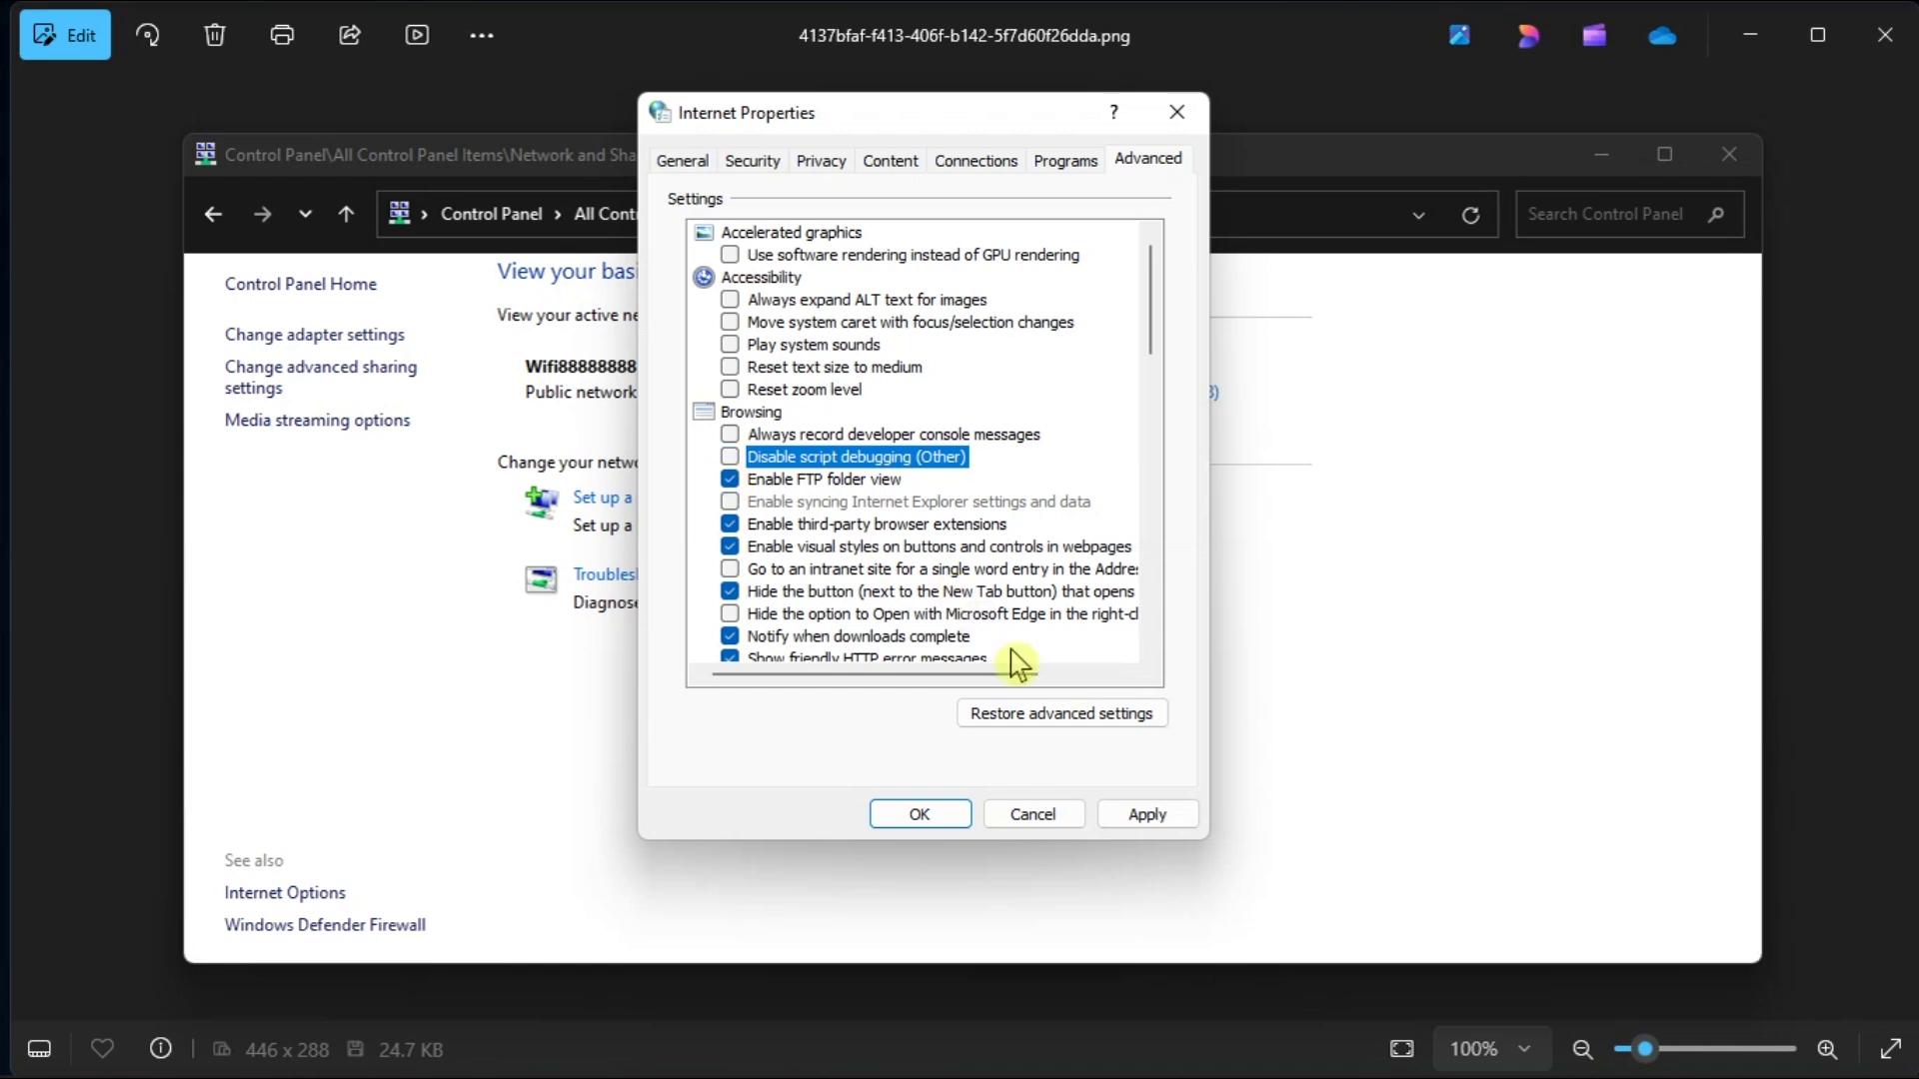
click(1147, 813)
click(918, 814)
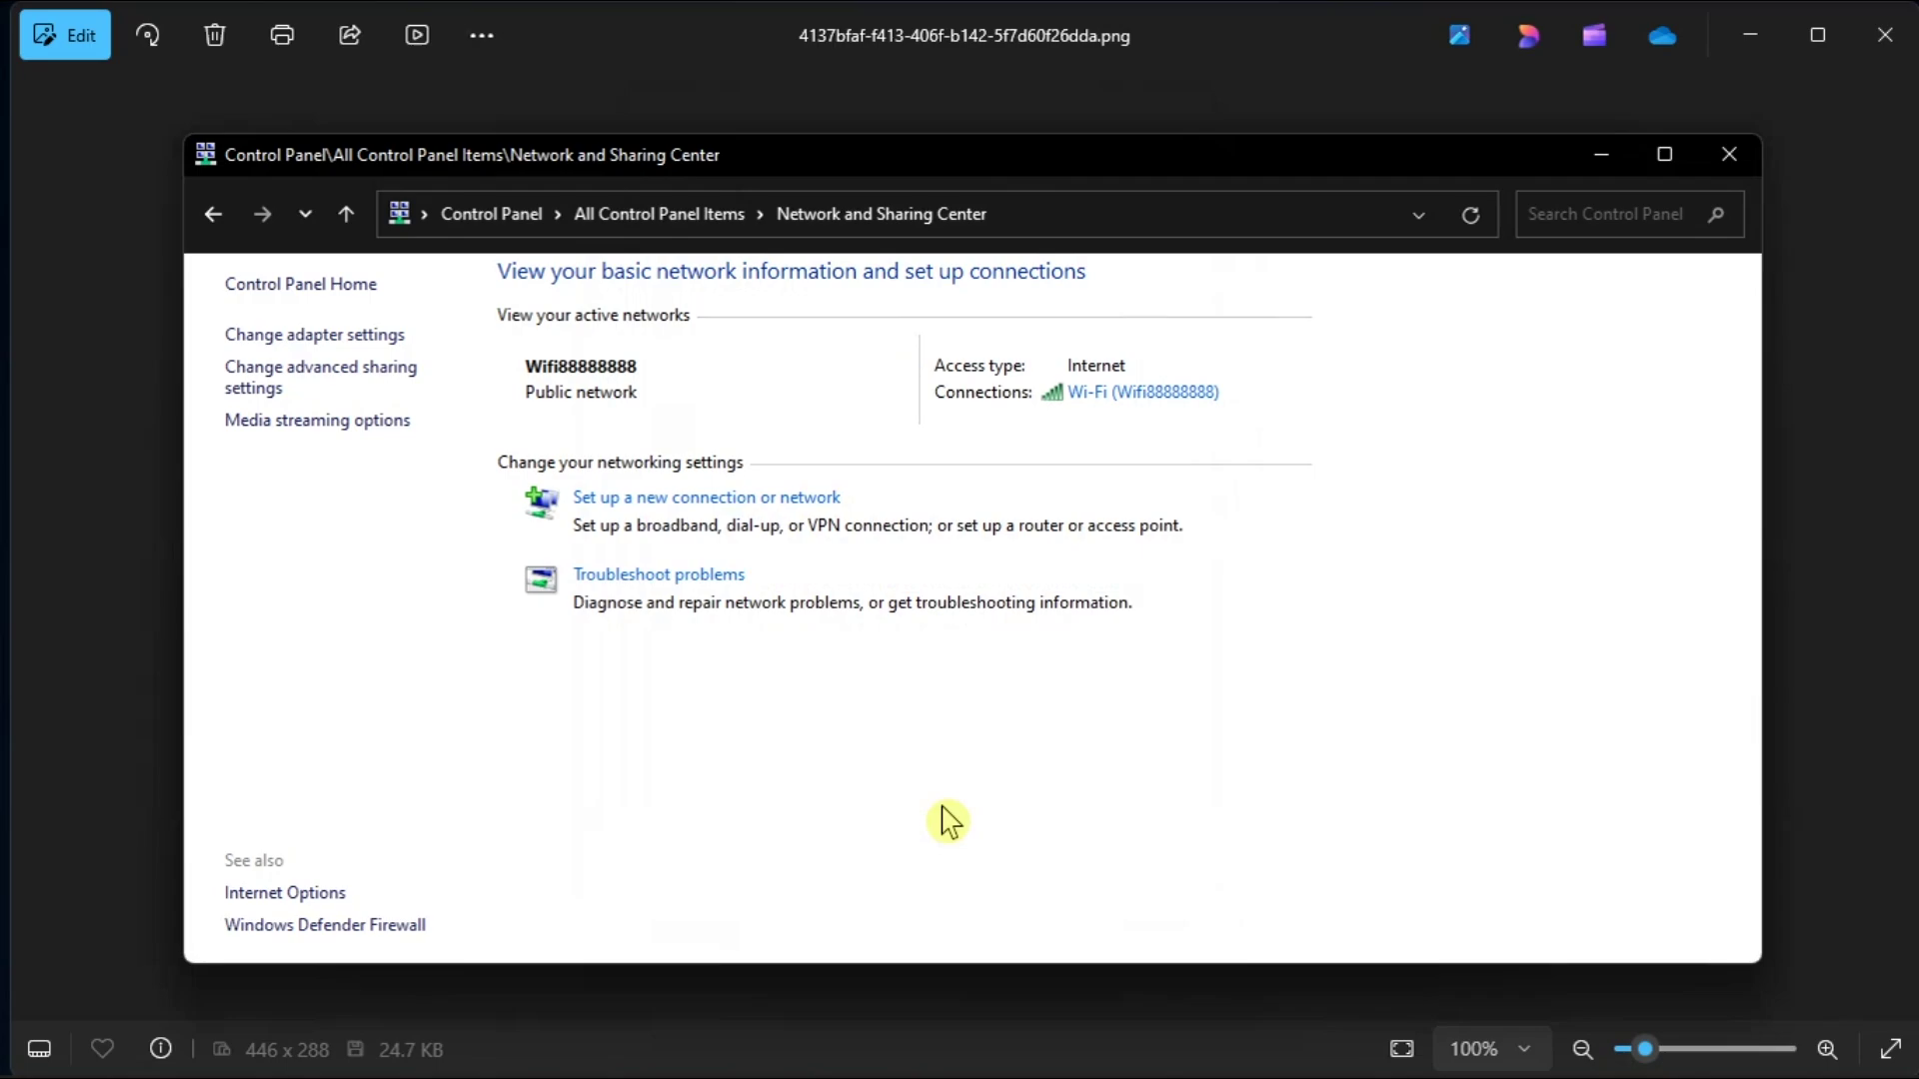
Step: Launch Chrome and choose Delete browsing data from its three-dot menu
key(Right)
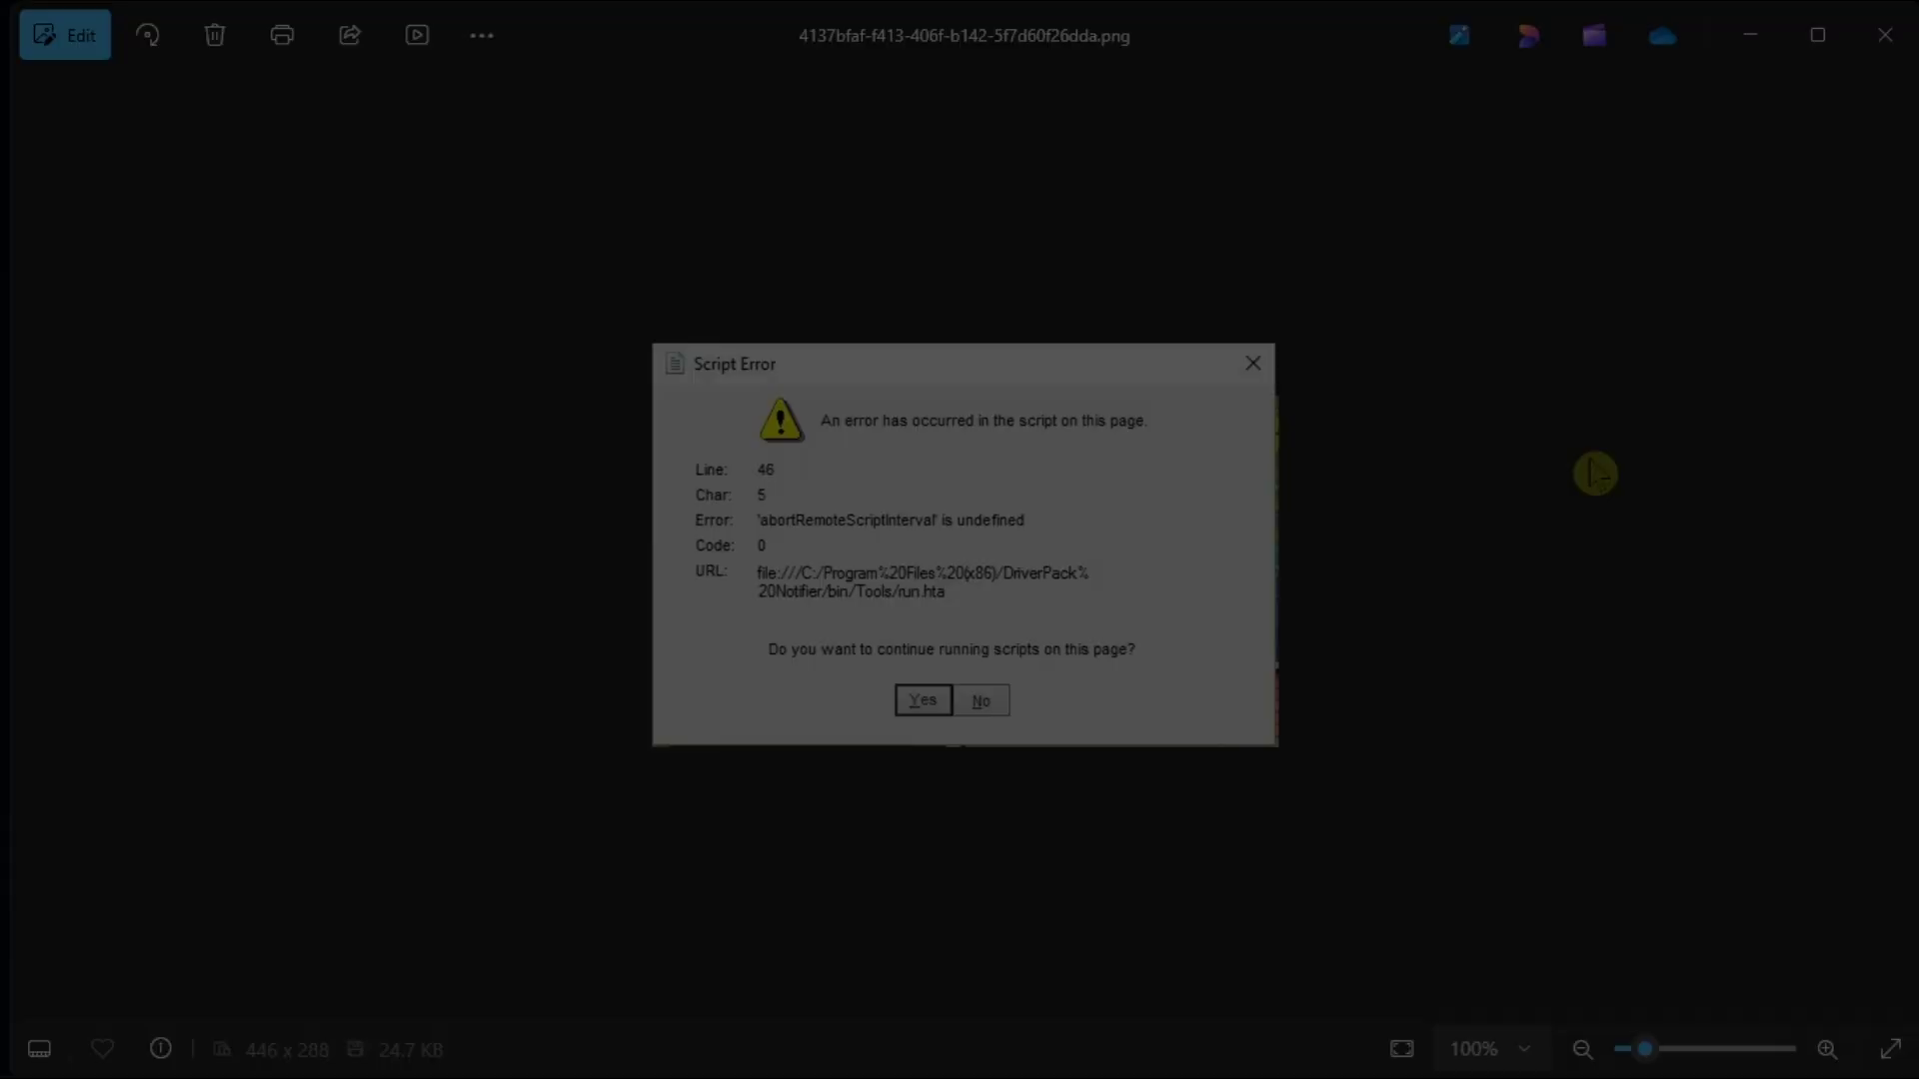
click(961, 1045)
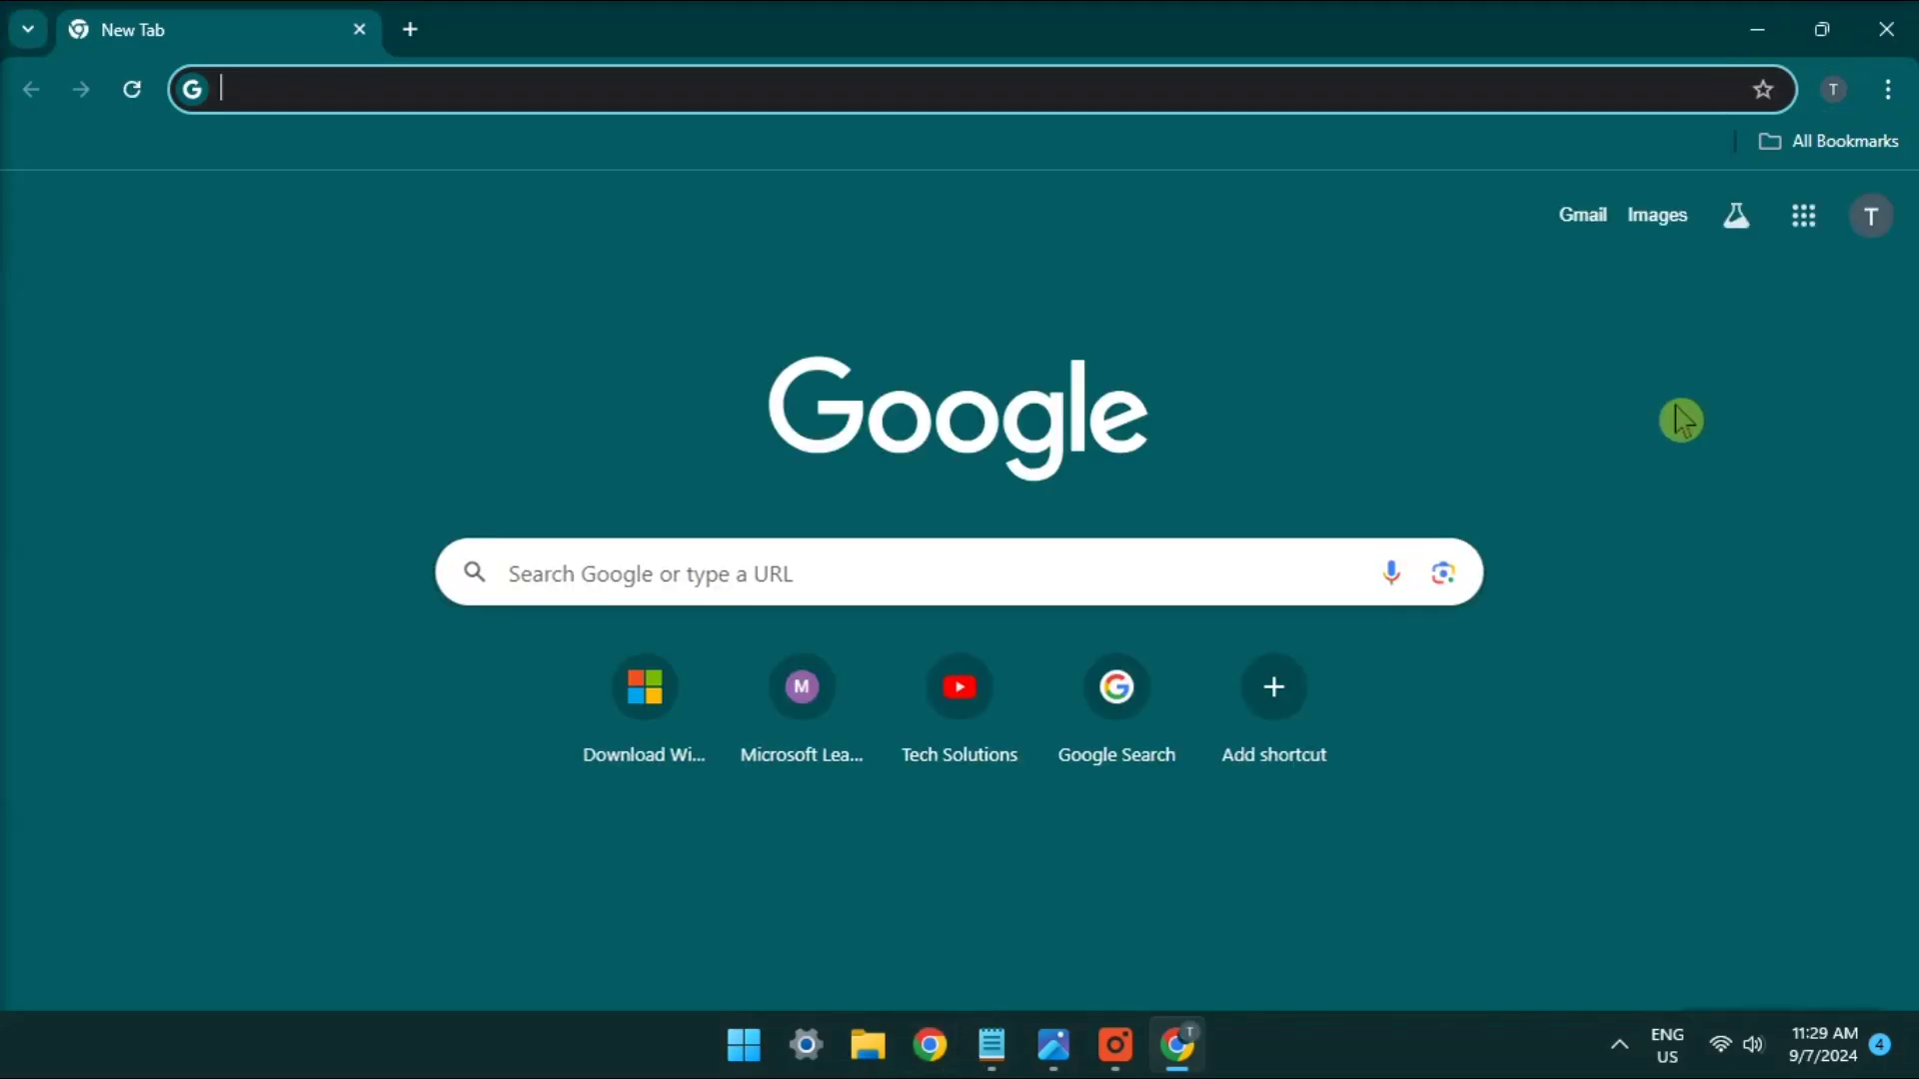
click(1888, 88)
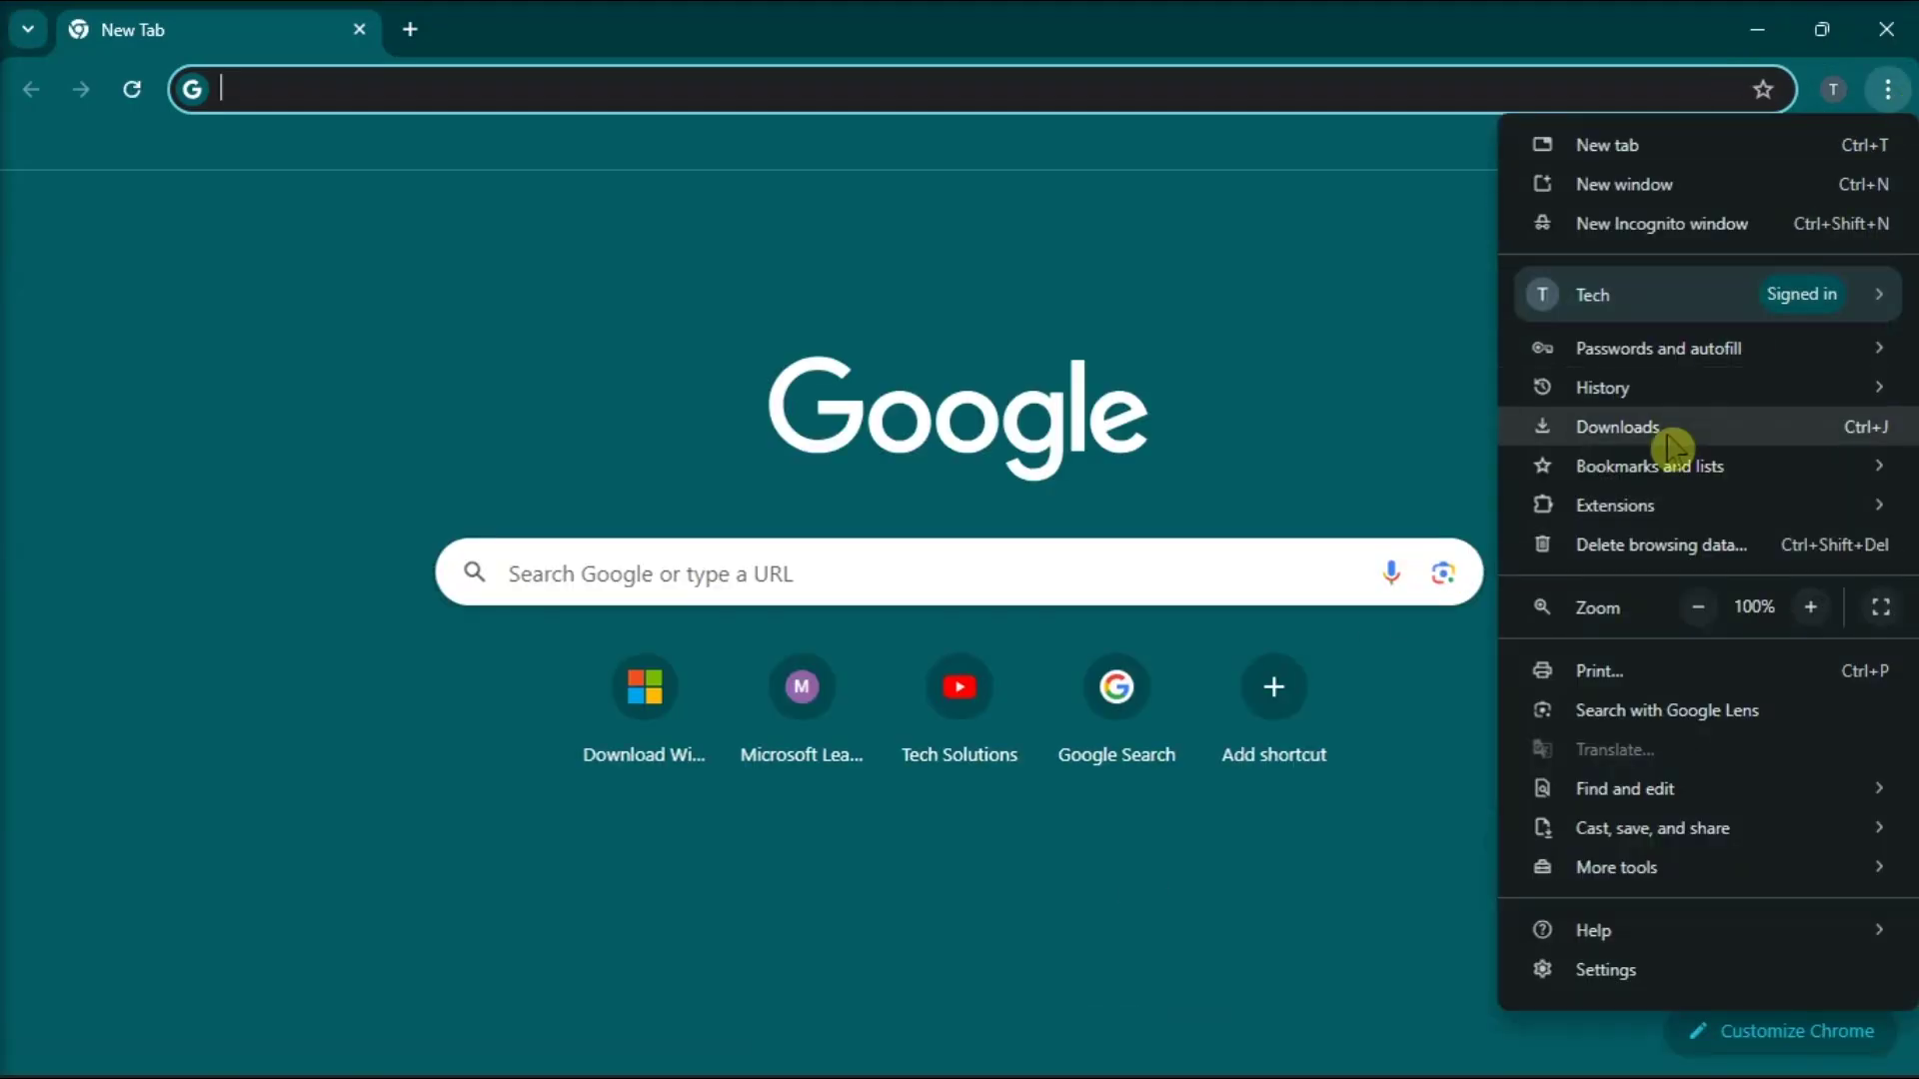
click(1660, 545)
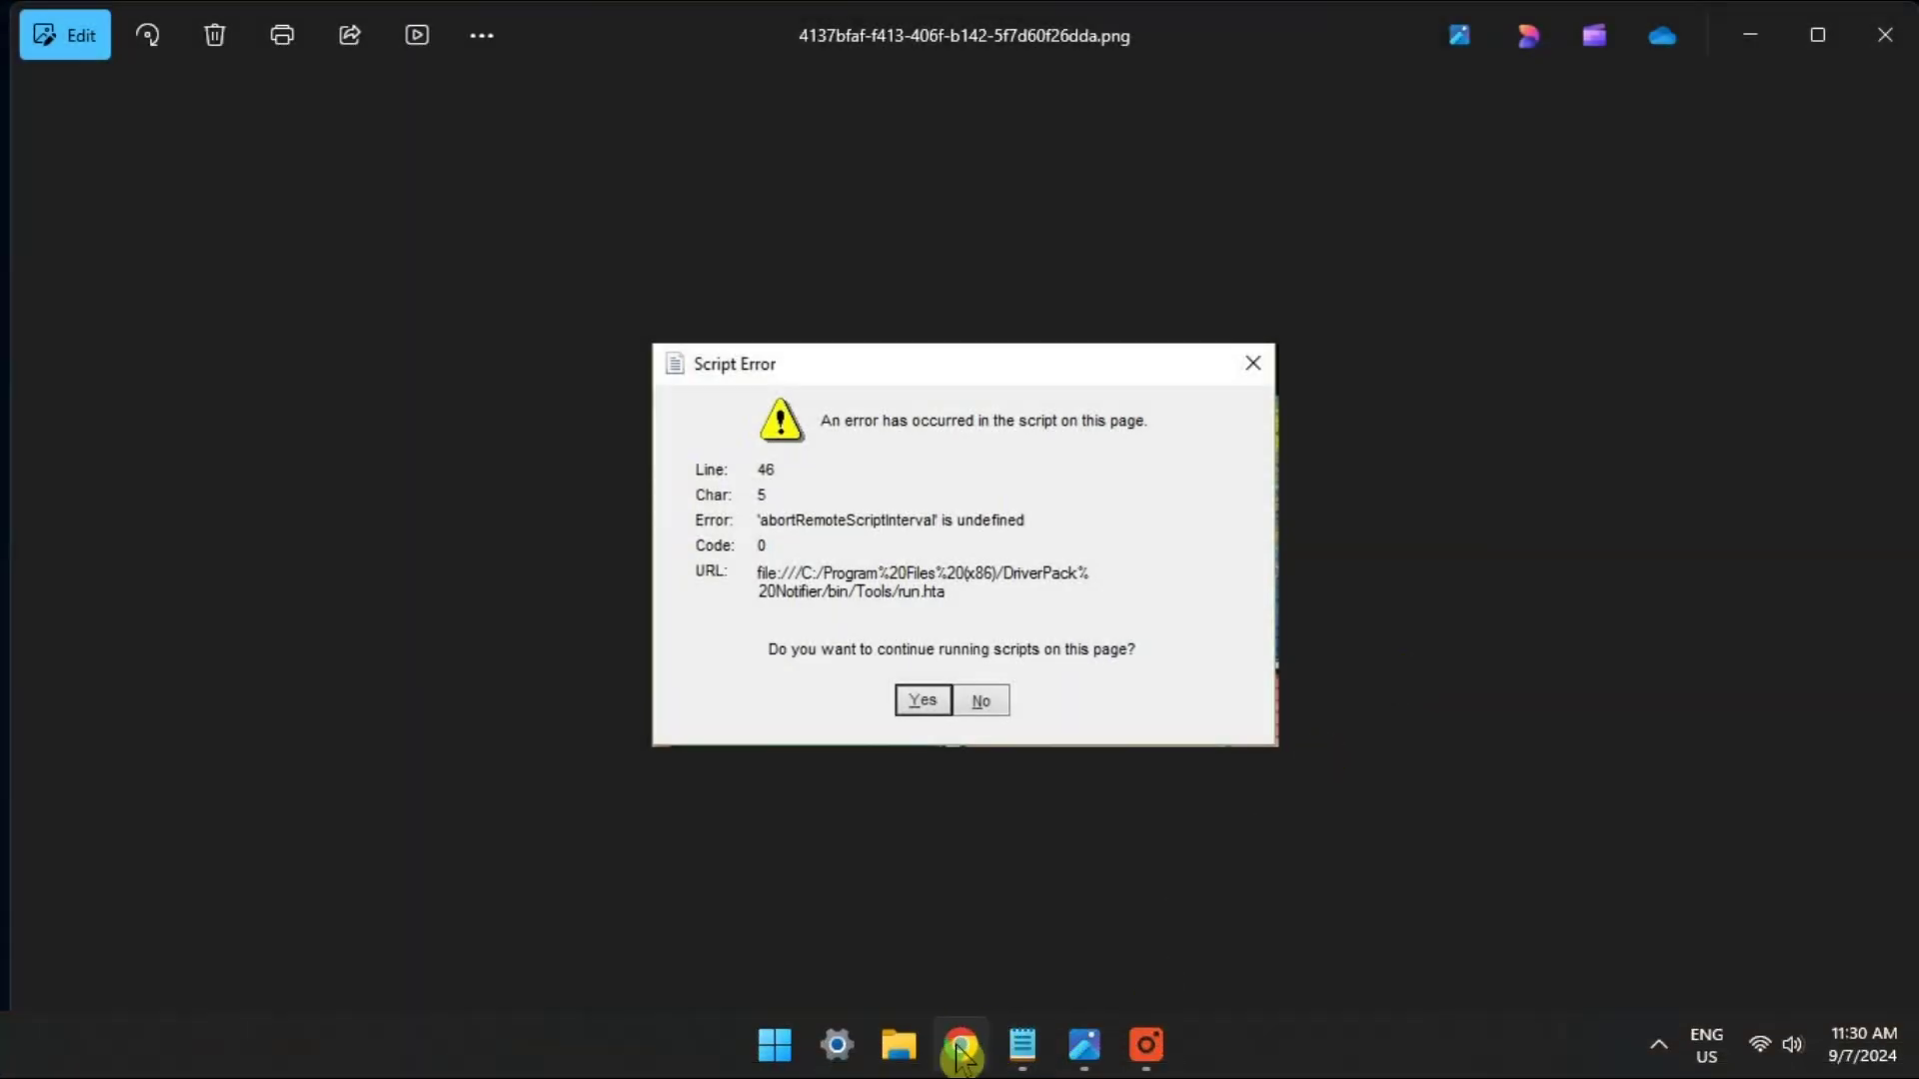
Step: Bring up Chrome's About page, showing version 128.0.6613.120 is up to date
click(961, 1048)
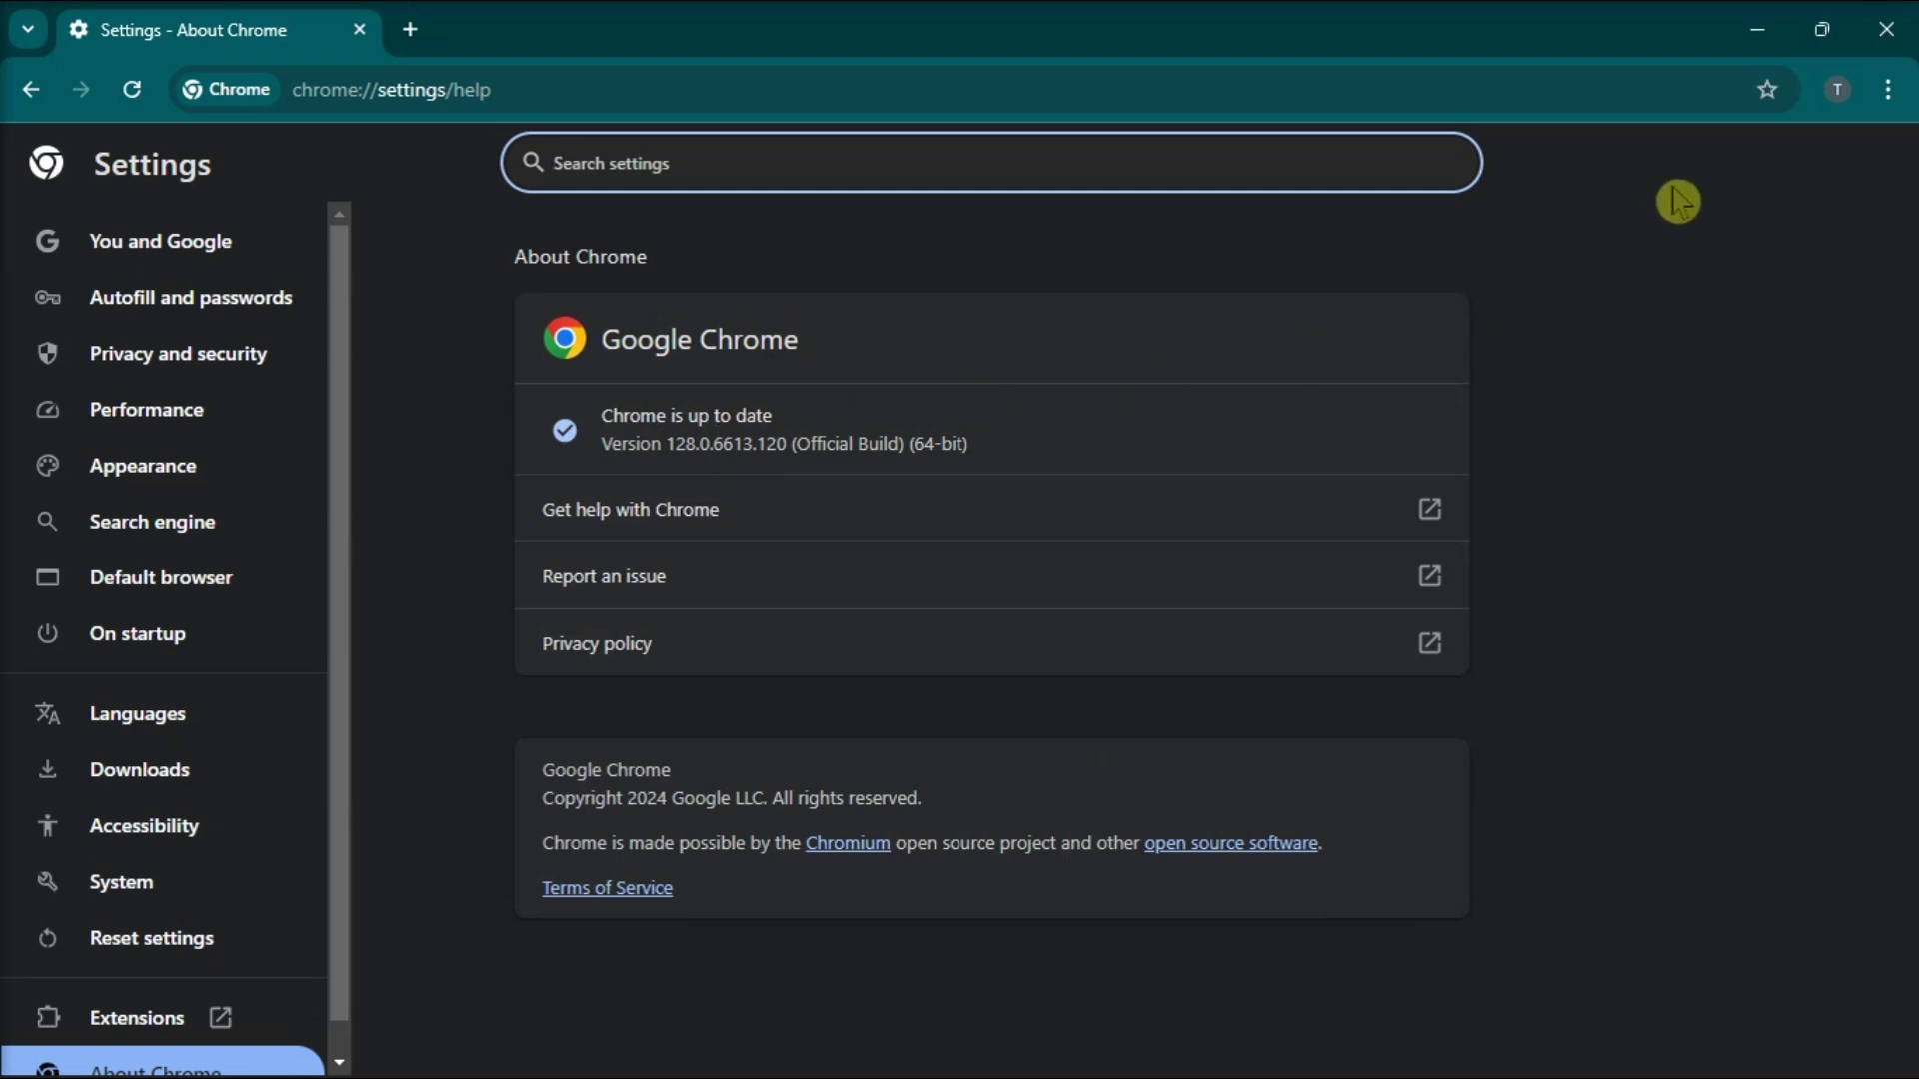
Step: Minimize Chrome to show the Script Error screenshot in Photos
click(1758, 29)
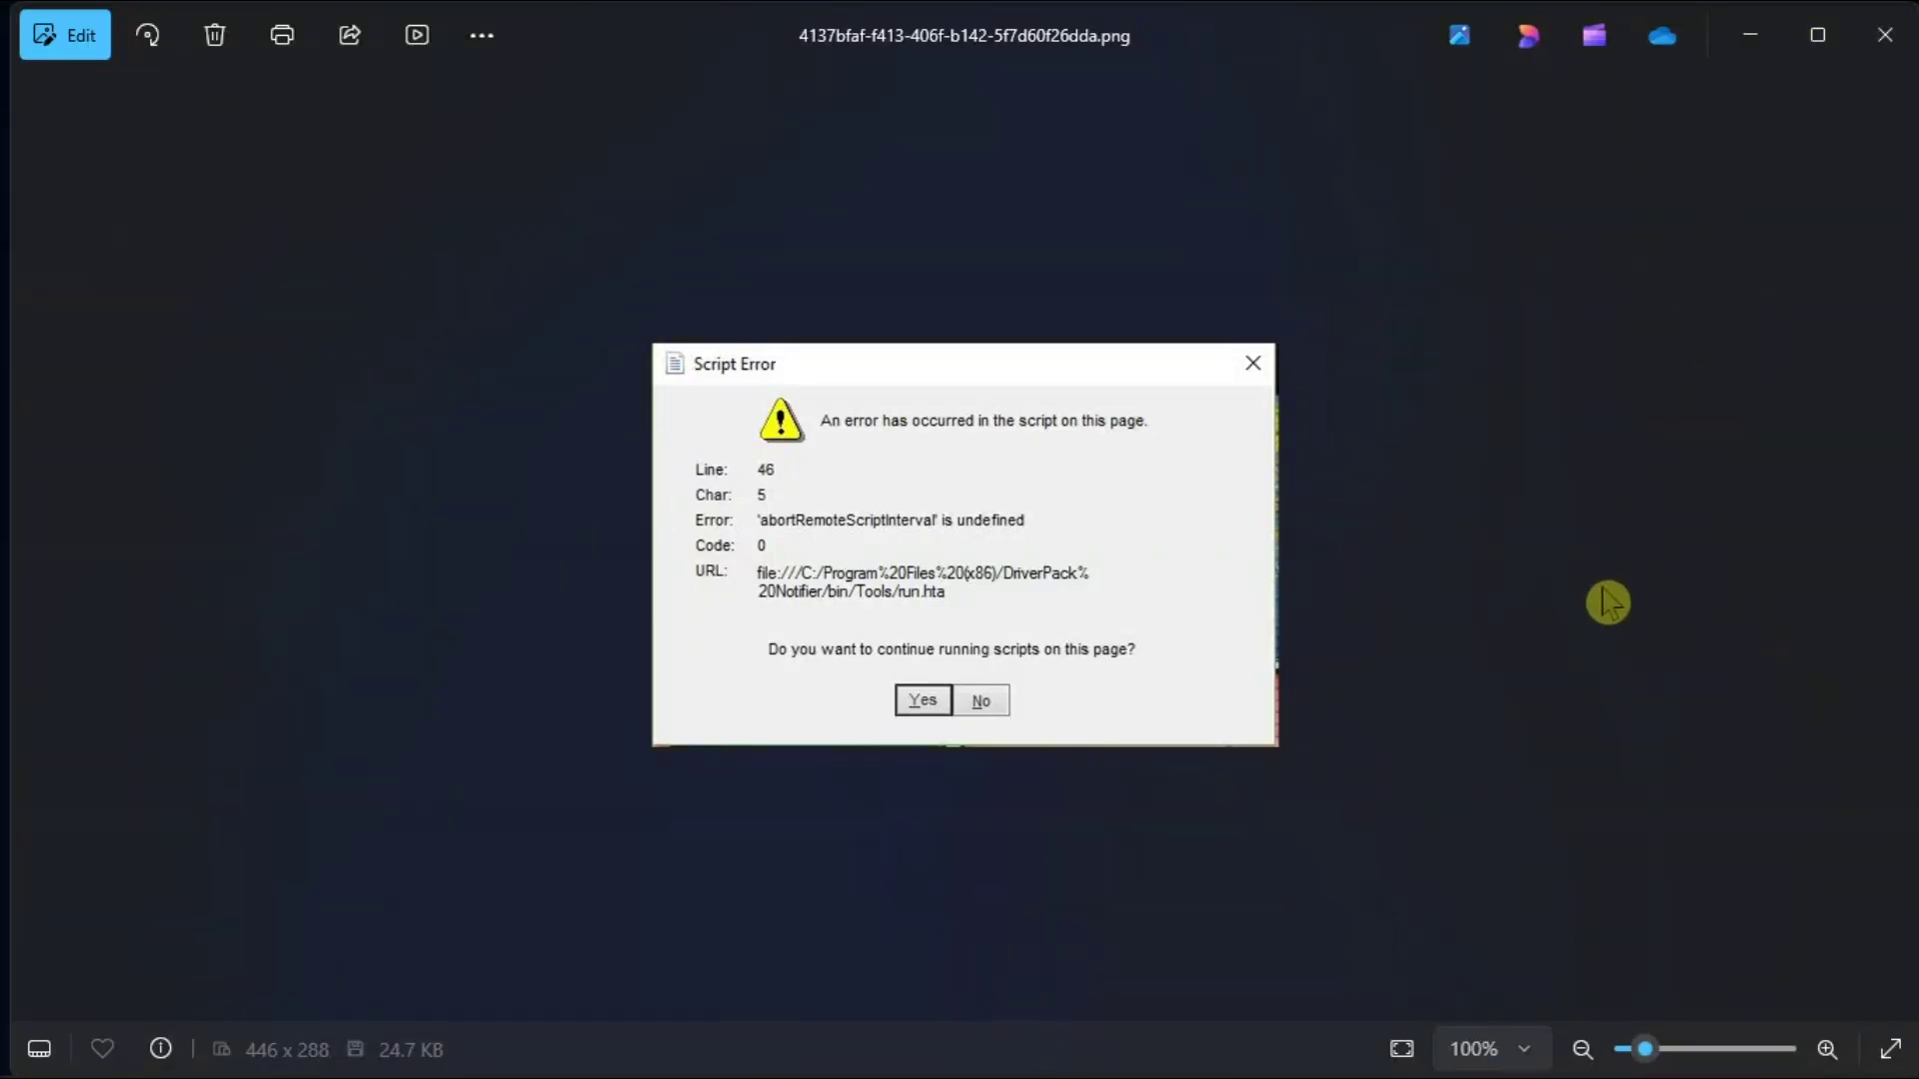